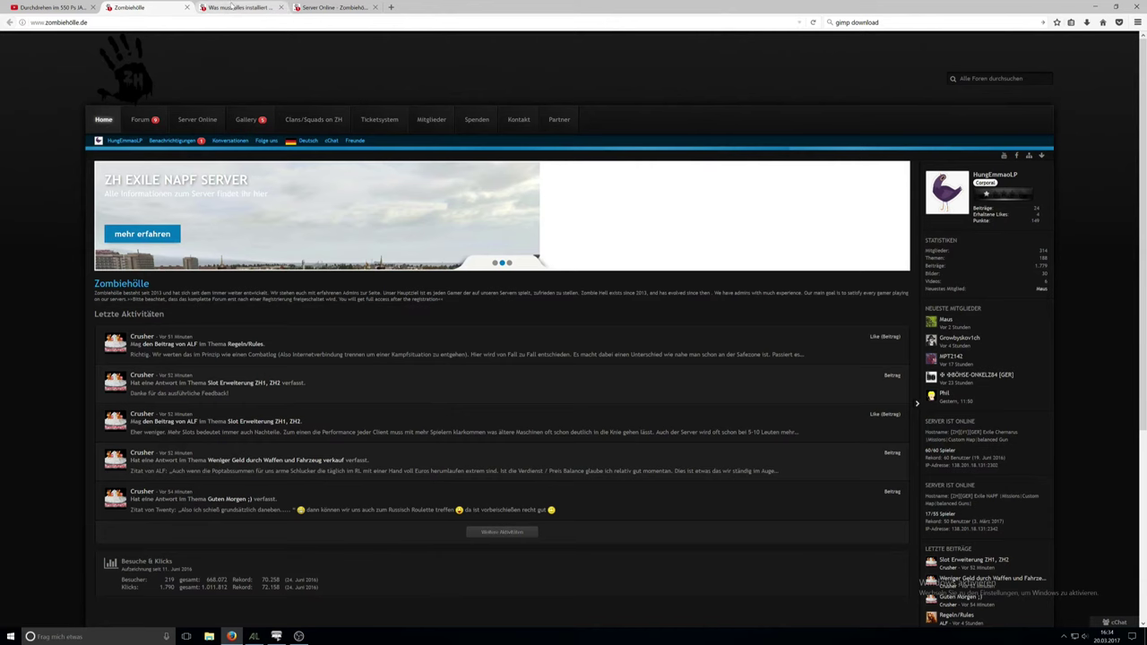
Step: Look over the Zombiehölle home page and open the forum thread on what must be installed to play Cheranus
scroll(22, 345, "down", 2)
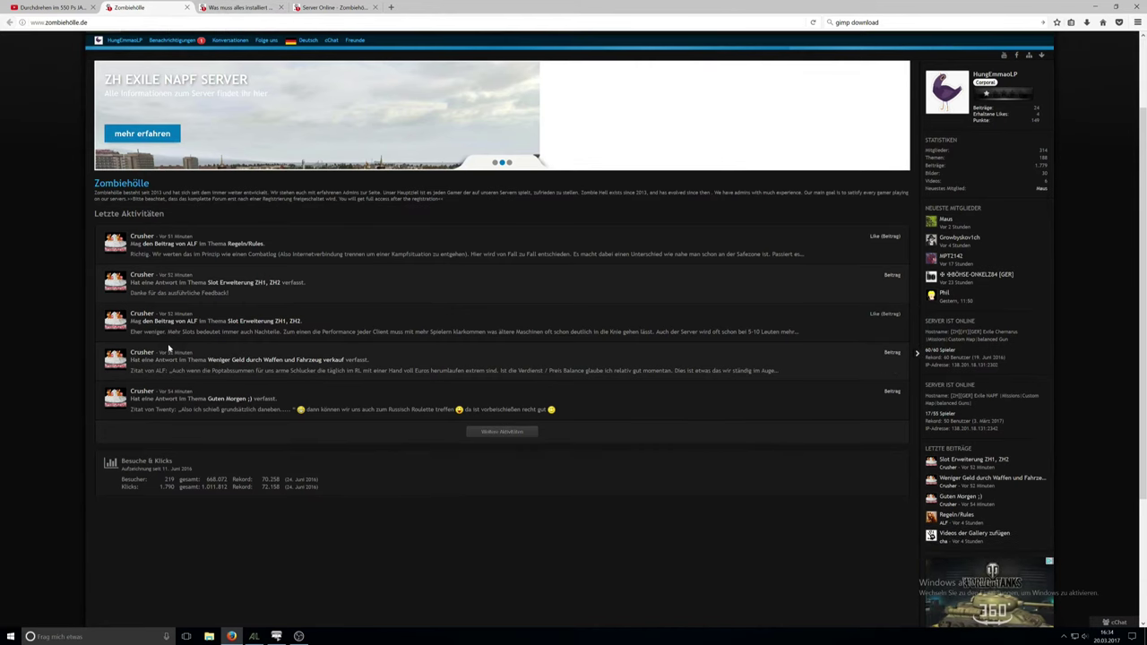
scroll(23, 346, "up", 2)
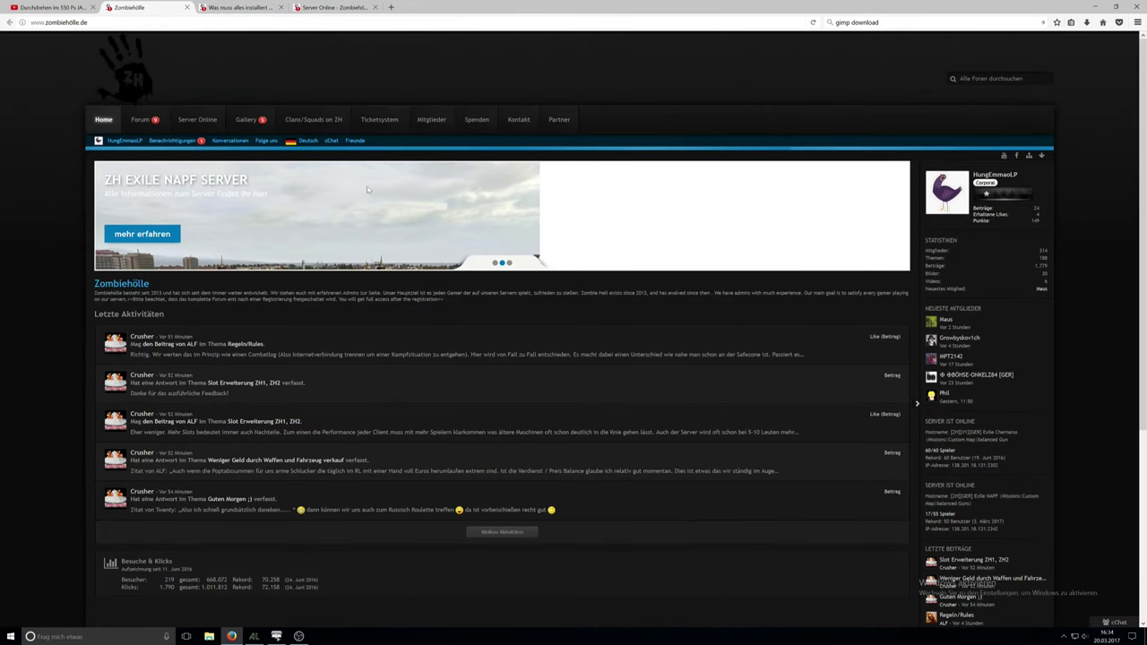
left_click(240, 7)
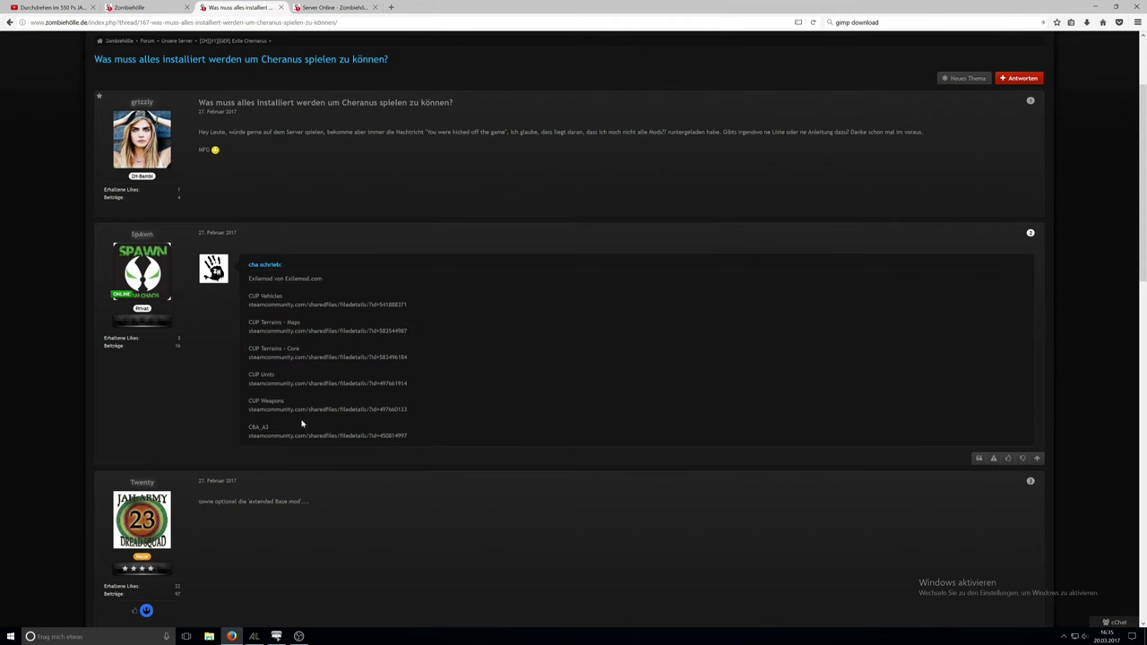
Step: Switch to the Arma 3 Launcher, view the Arma 3 folder in the local mod folder picker, and return to the forum thread without adding a mod
left_click(276, 636)
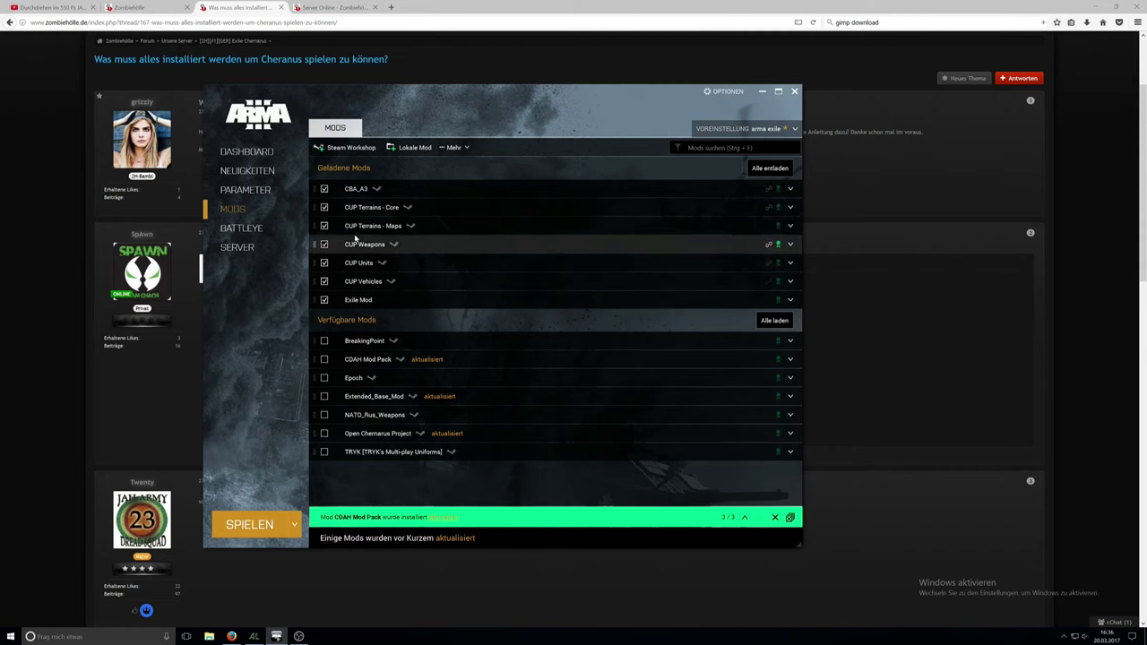
left_click(414, 149)
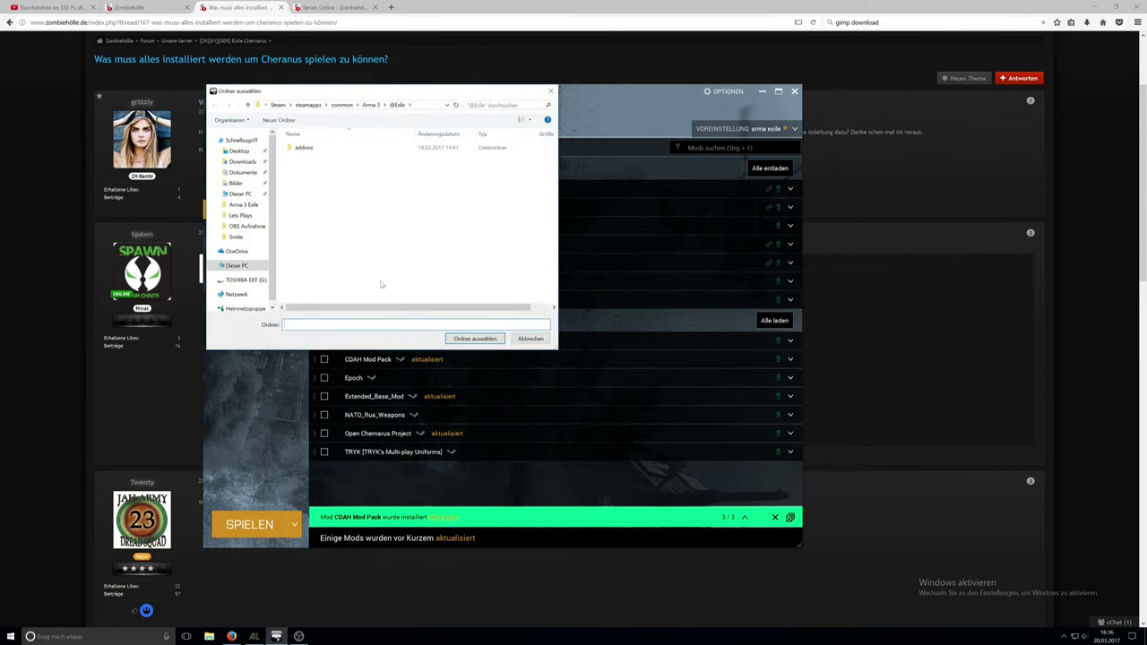
left_click(369, 105)
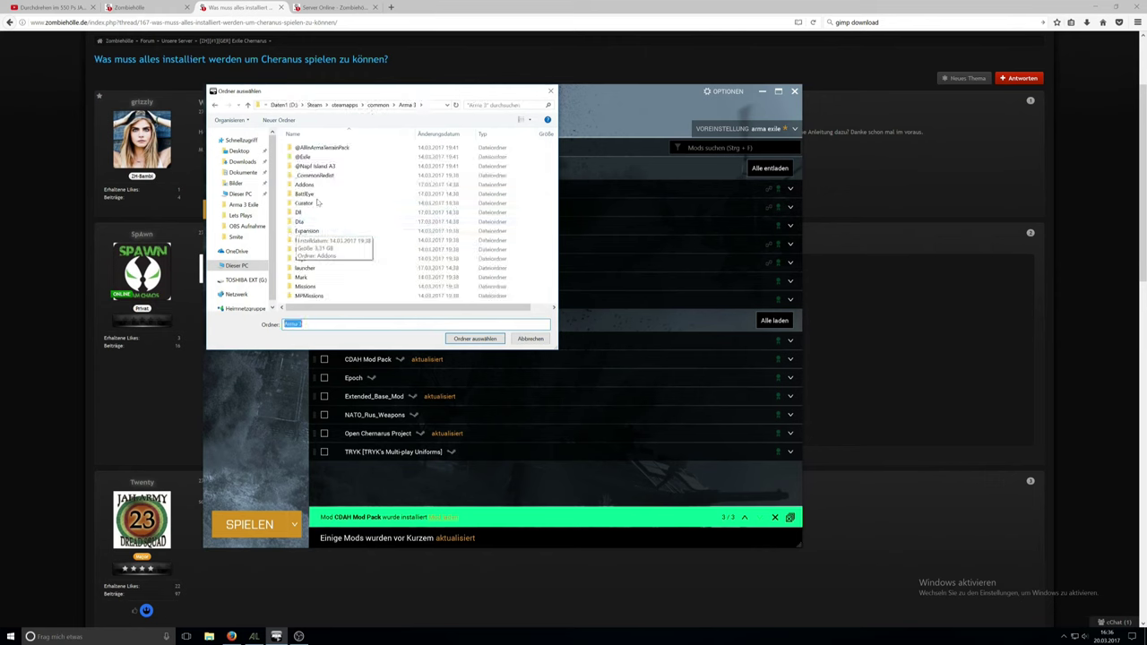
left_click(529, 338)
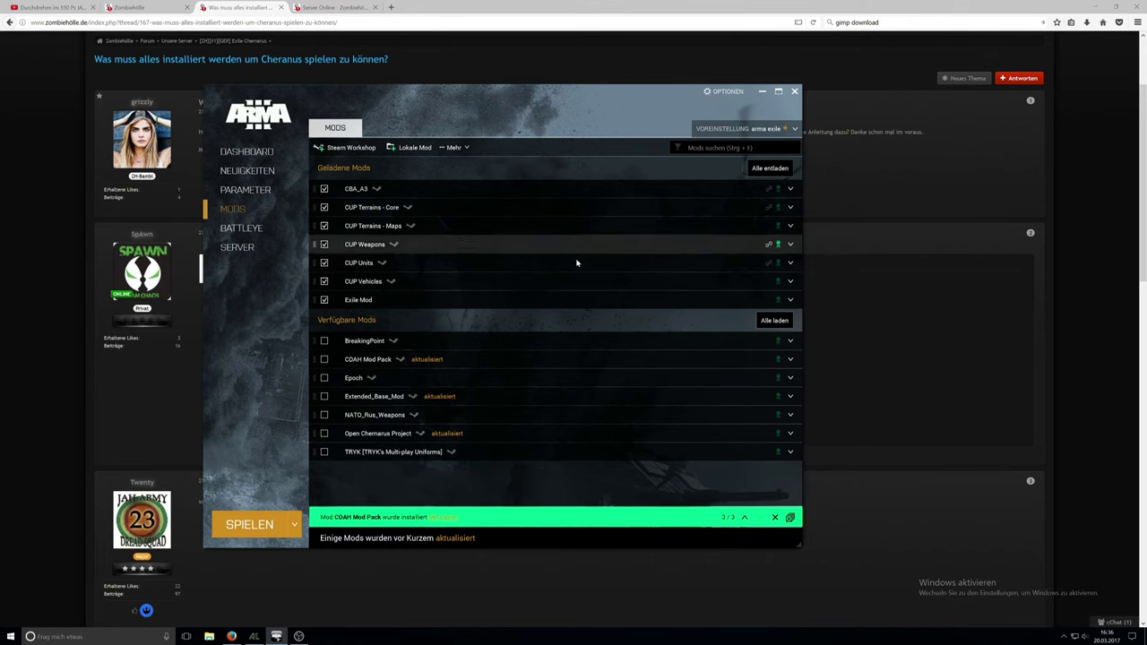
left_click(439, 51)
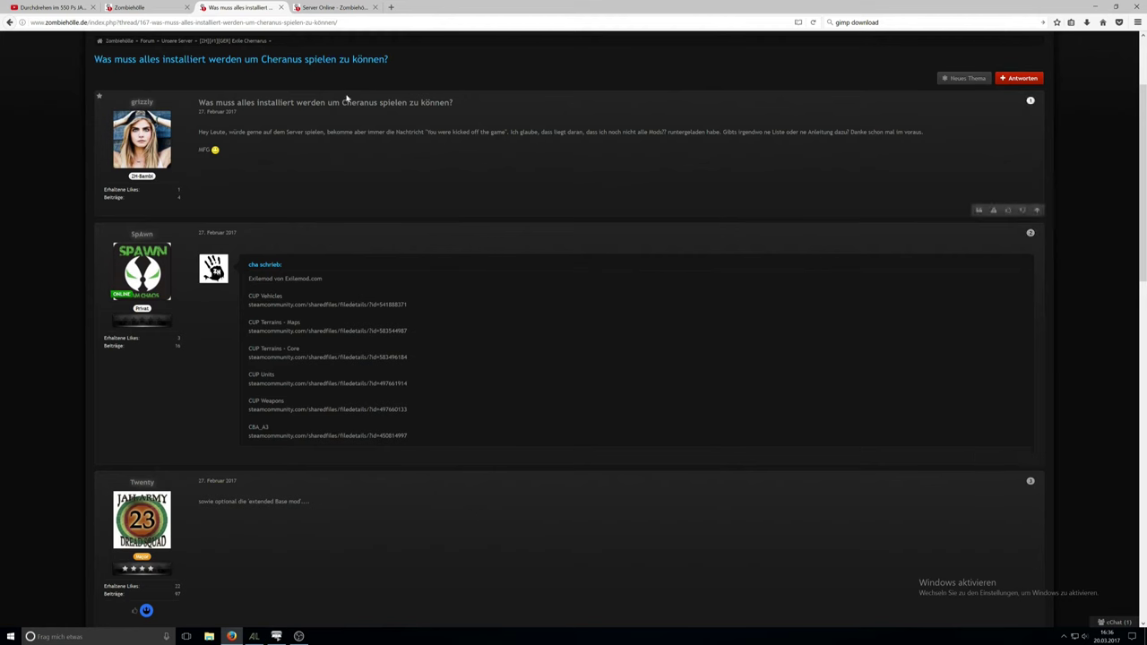
Step: Examine the Exile Chernarus and Exile NAPF entries on the Server Online page, dismissing the Norton notification
left_click(324, 9)
left_click(133, 12)
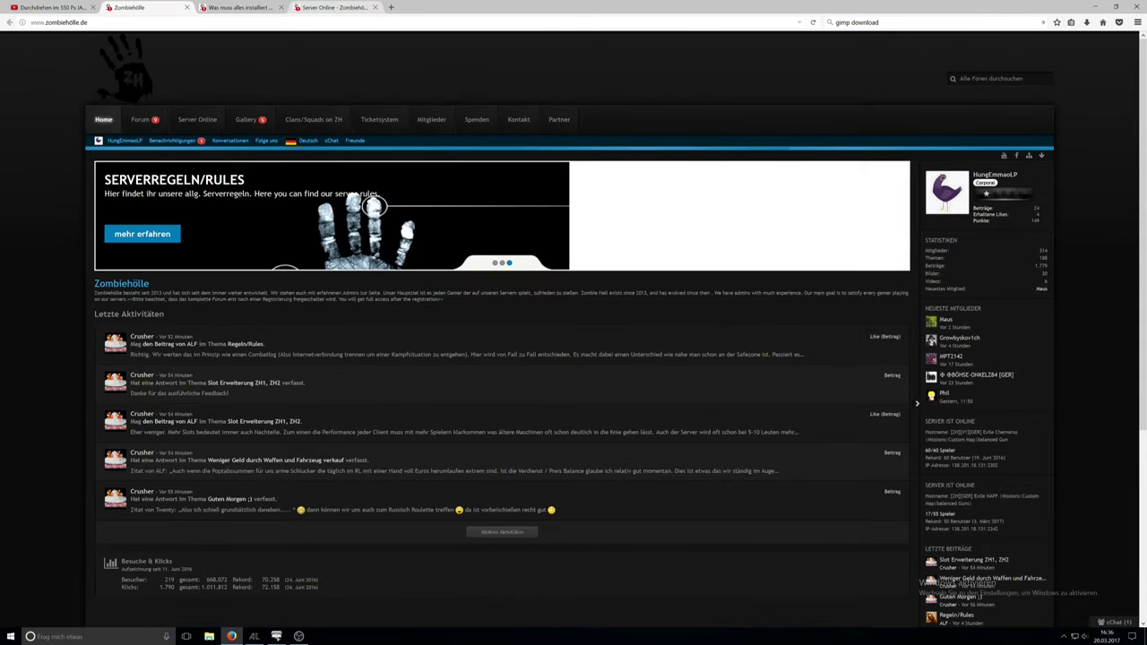
left_click(323, 8)
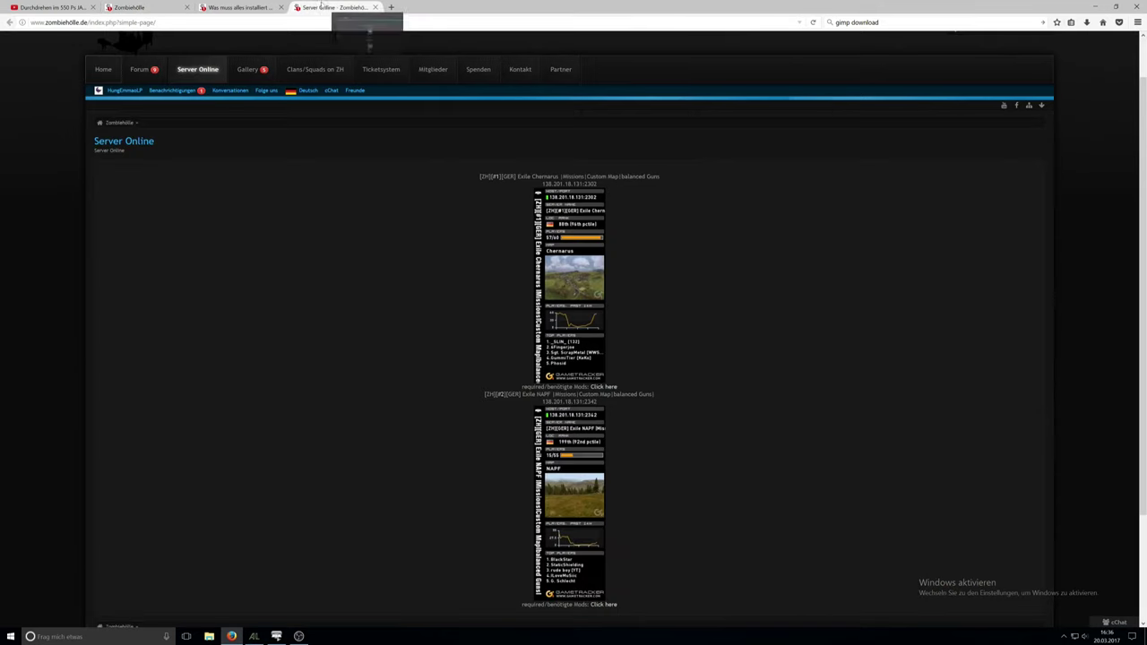
scroll(502, 283, "down", 2)
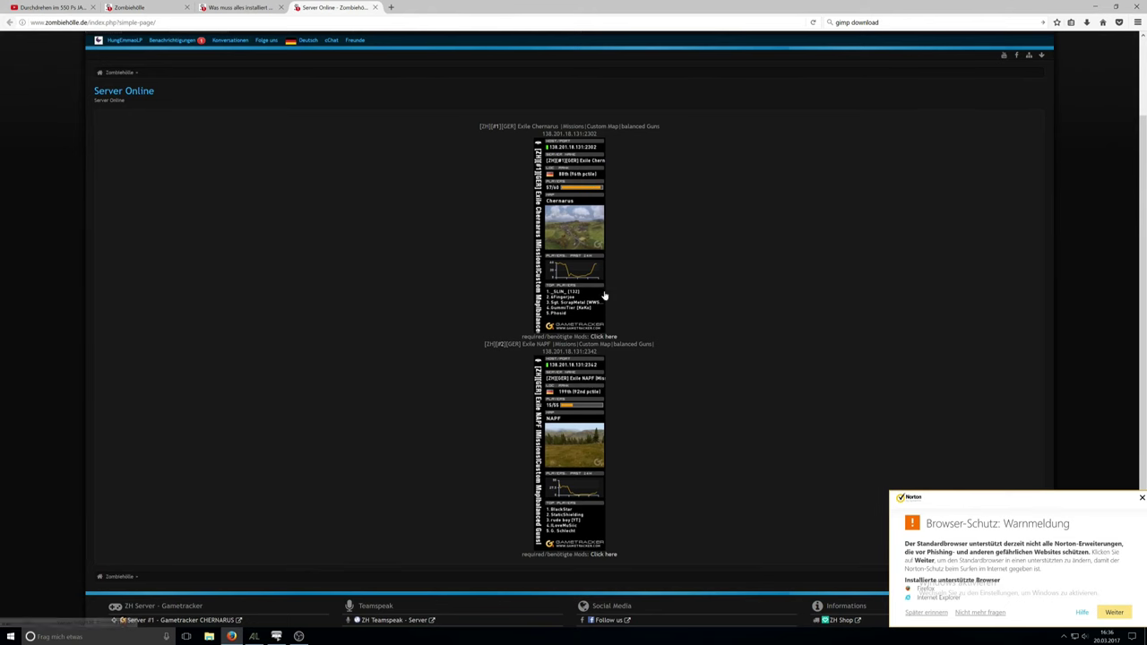
scroll(639, 335, "up", 2)
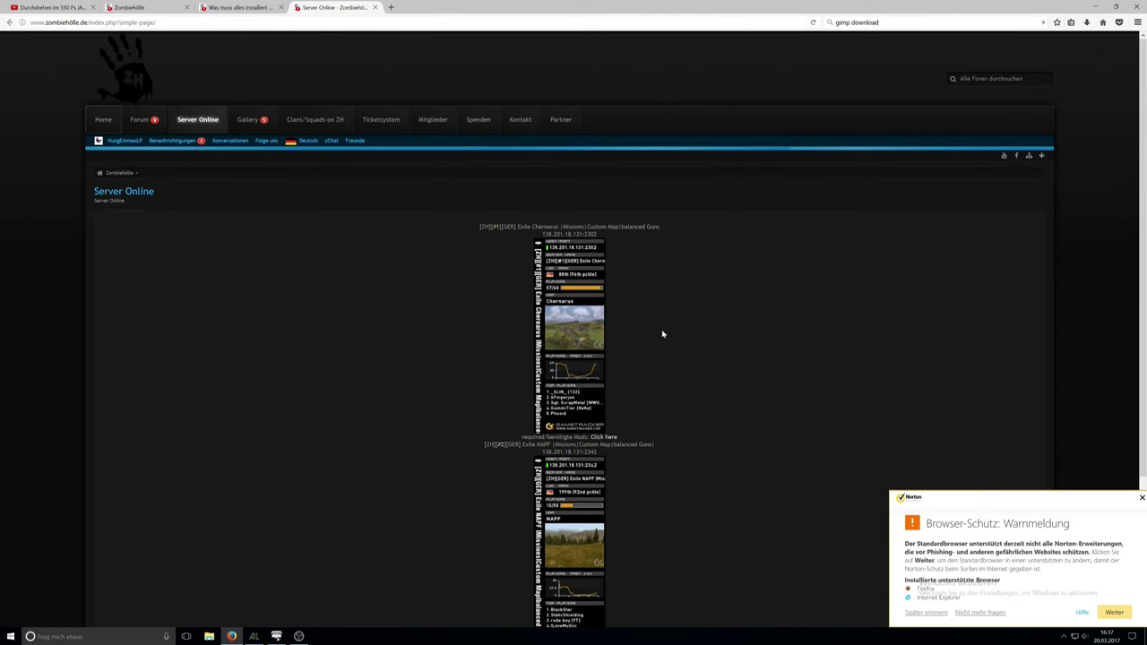
scroll(633, 373, "down", 1)
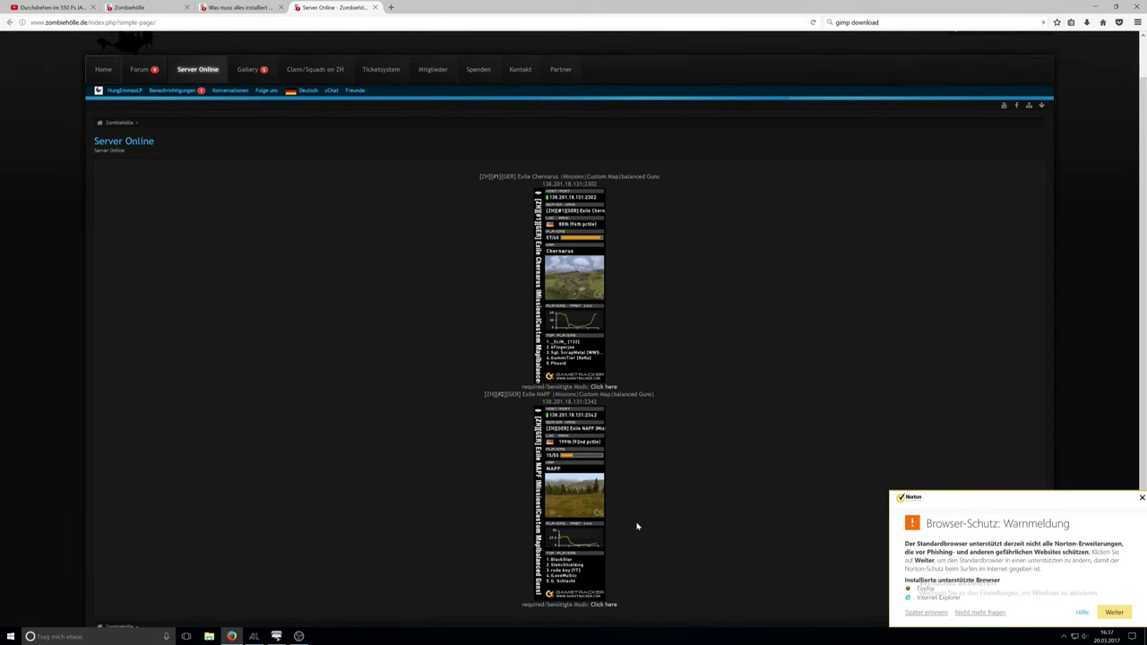
left_click(1141, 498)
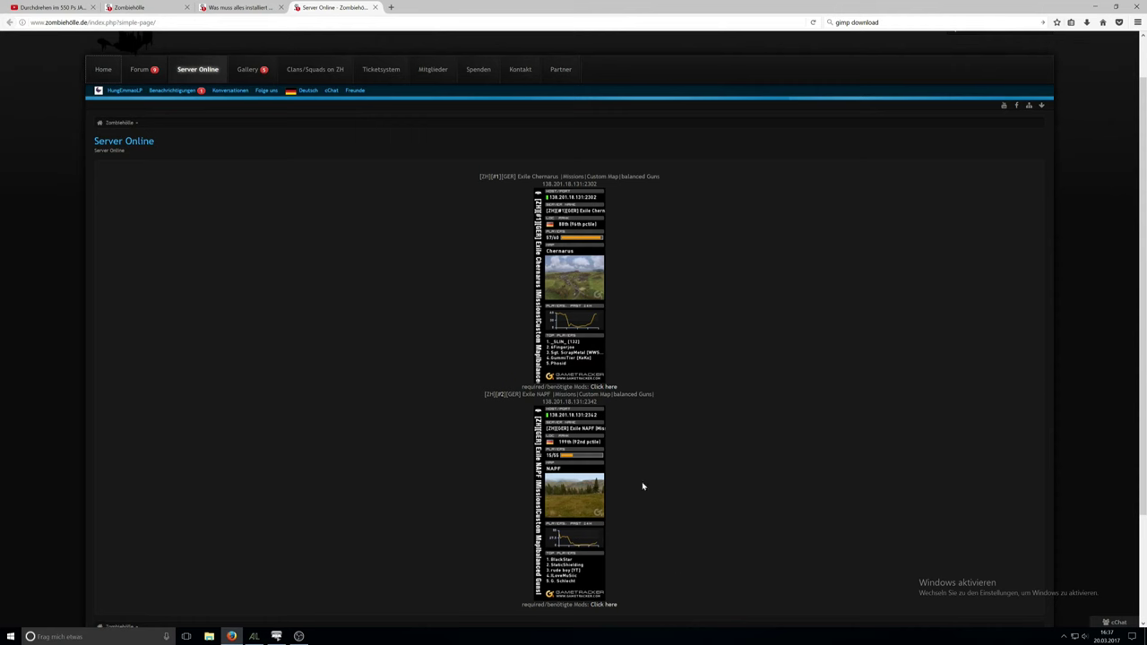
Step: Switch to A3Launcher and look through its mod list for the status of Exile and the downloadable mods
left_click(256, 638)
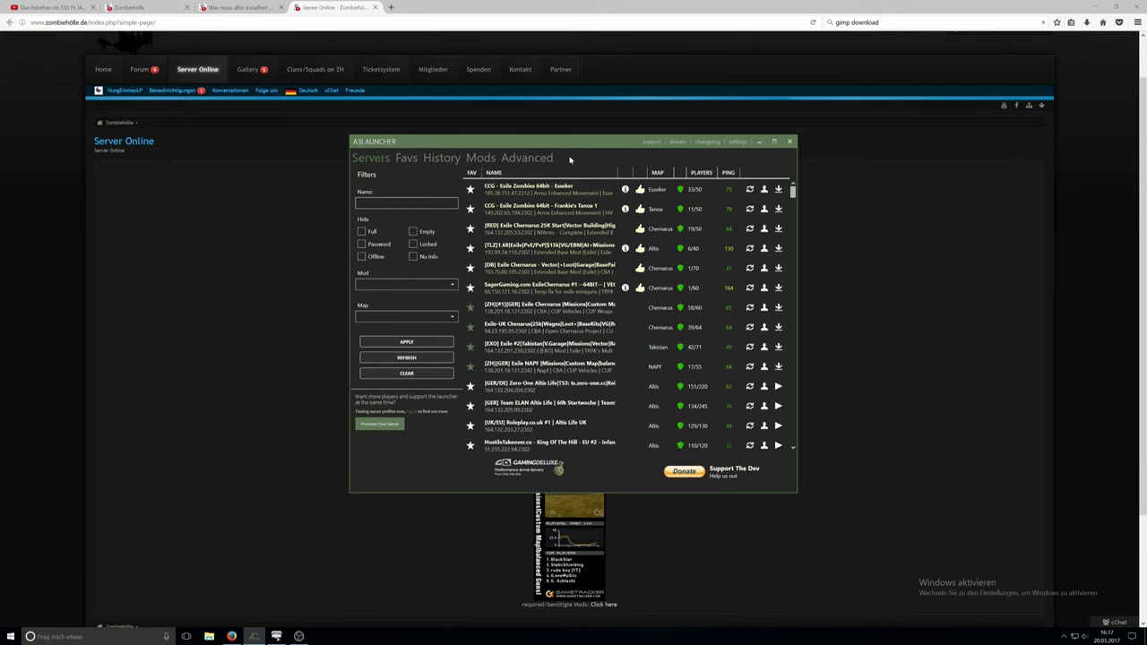
left_click_drag(560, 145, 535, 141)
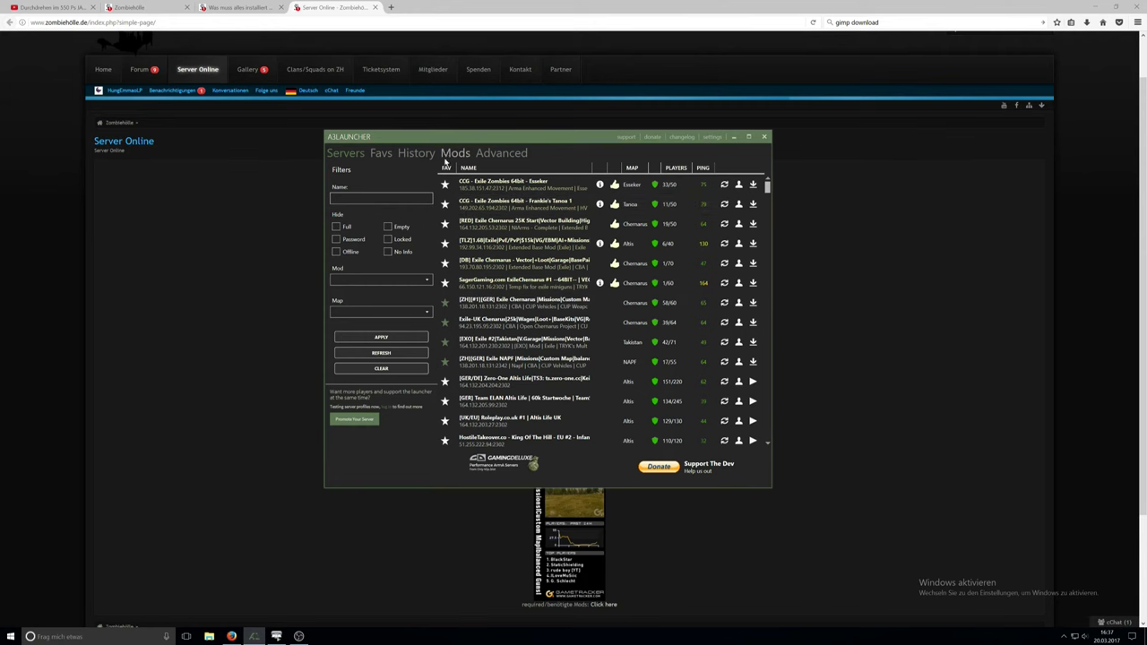
left_click(449, 154)
scroll(488, 255, "down", 10)
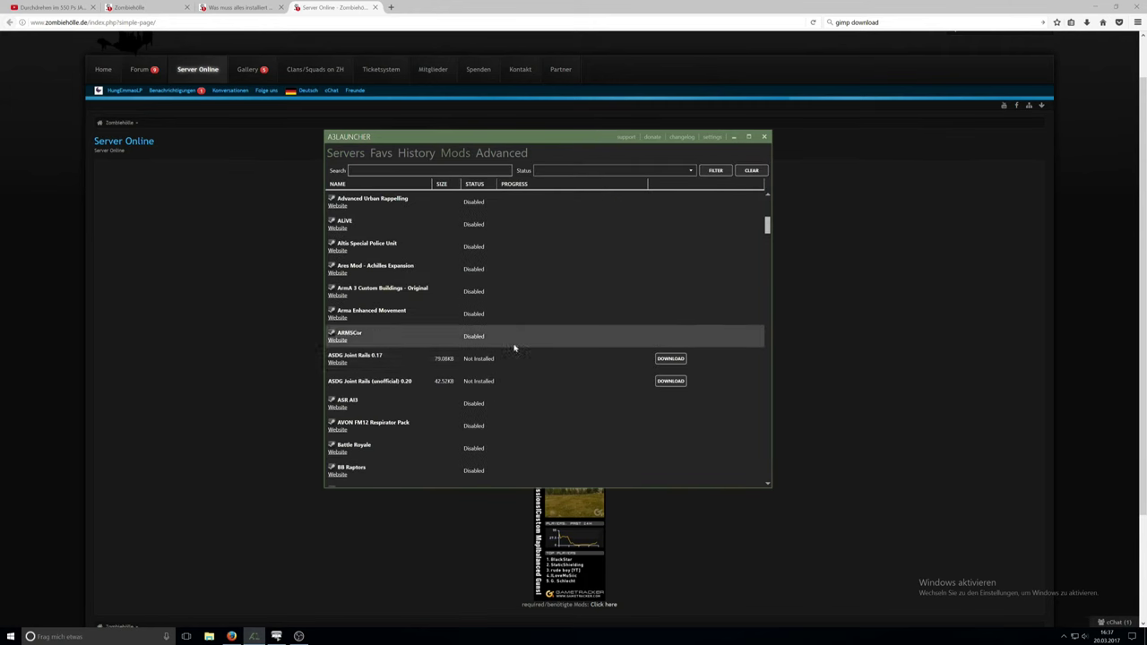
scroll(494, 389, "up", 8)
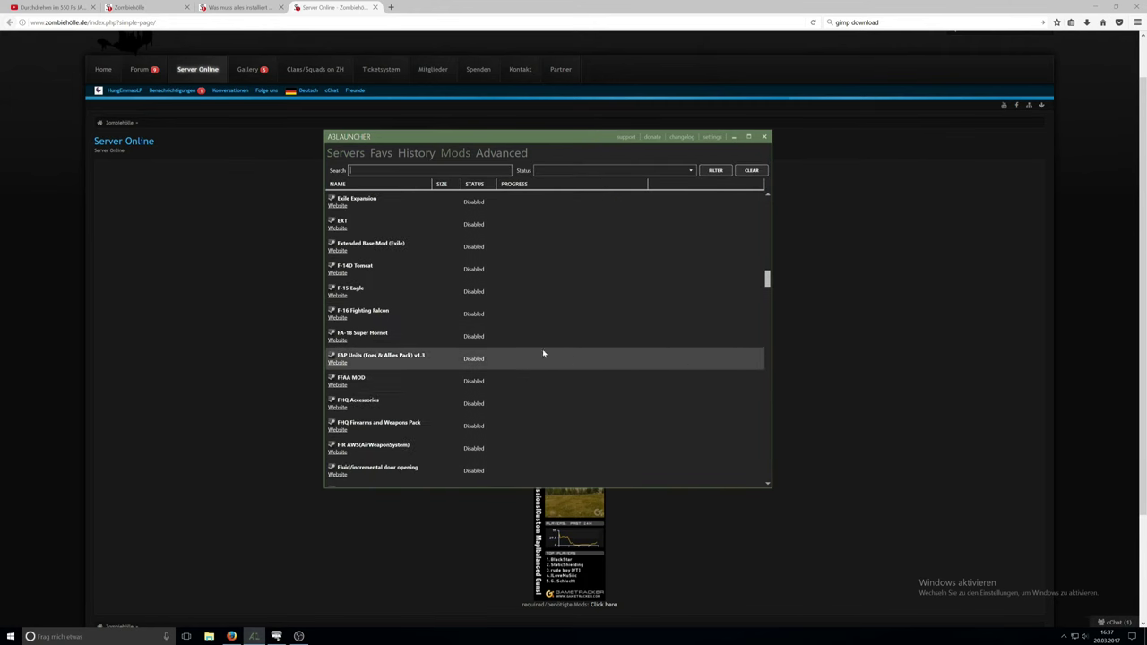
scroll(507, 365, "up", 3)
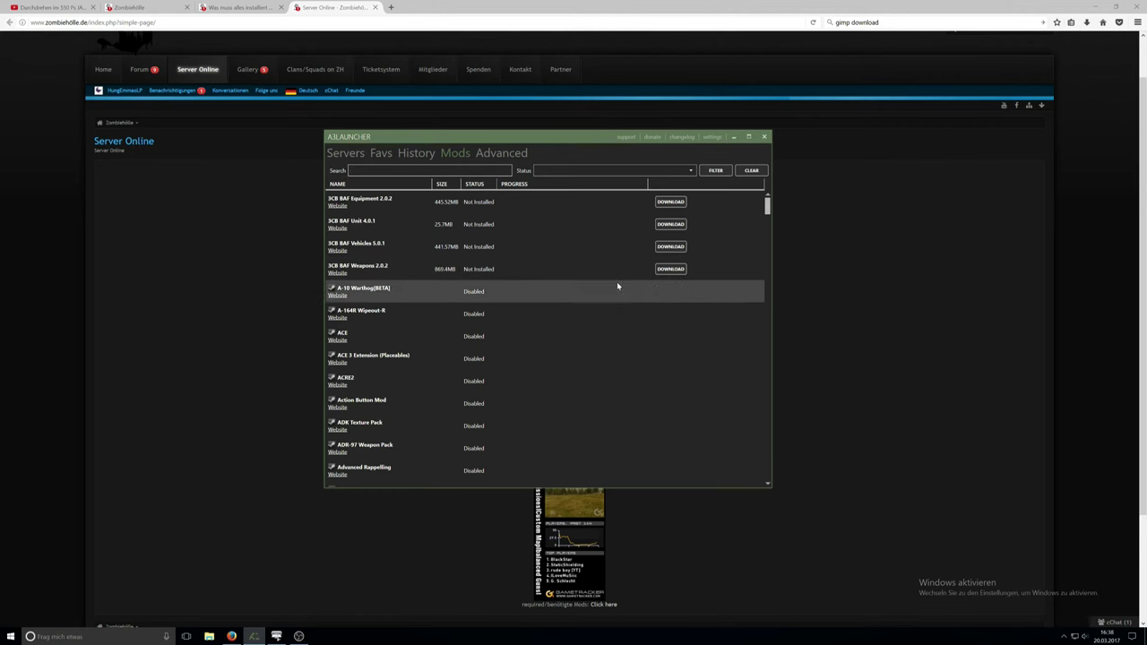
scroll(622, 293, "down", 1)
scroll(634, 294, "up", 1)
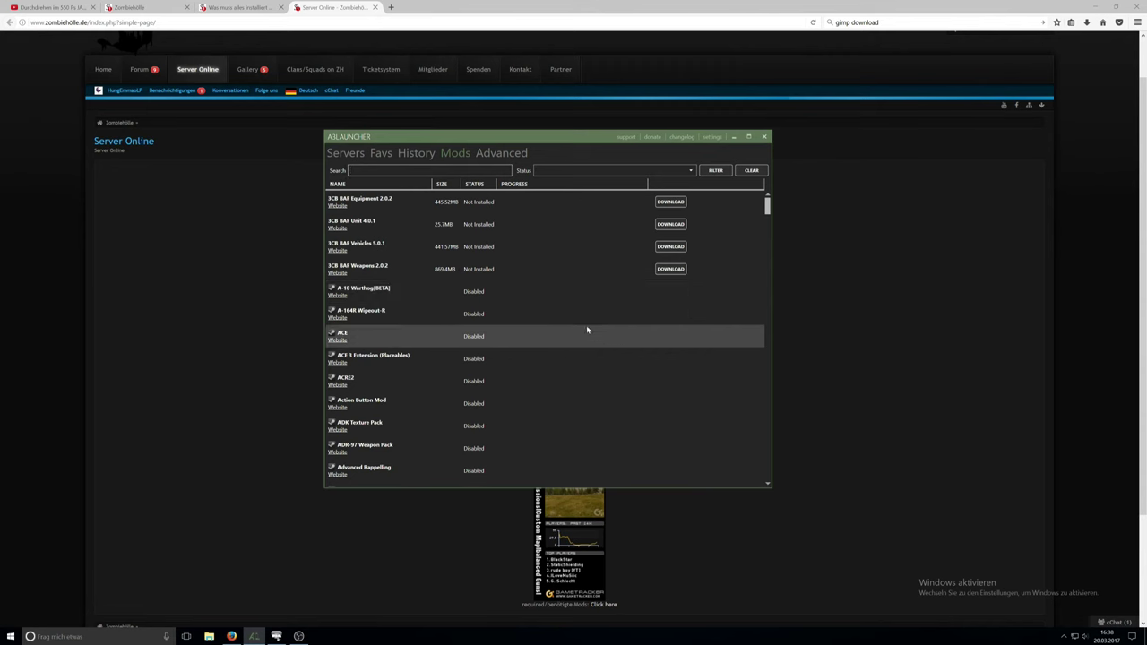
scroll(615, 397, "down", 2)
scroll(616, 397, "down", 10)
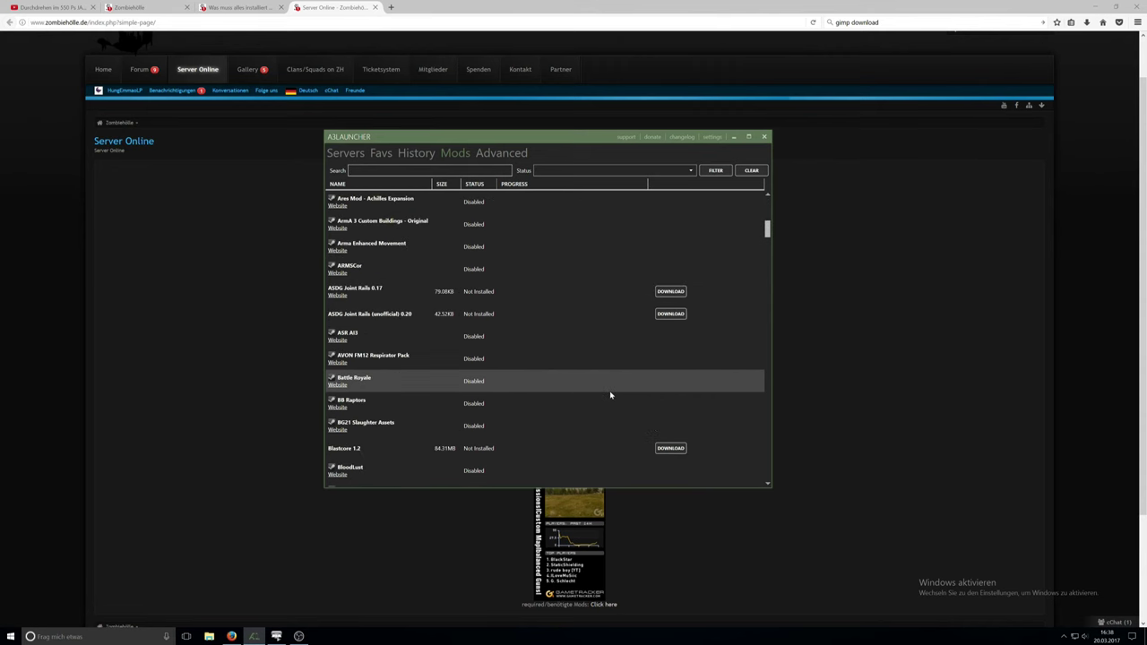
scroll(625, 404, "down", 5)
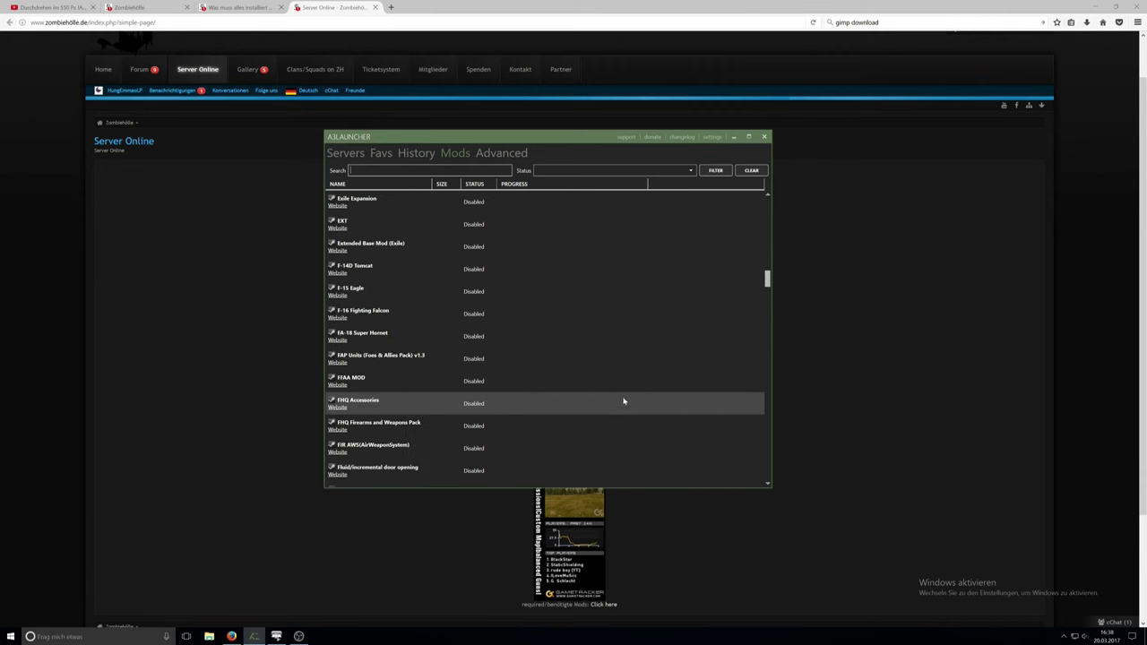
scroll(647, 400, "up", 2)
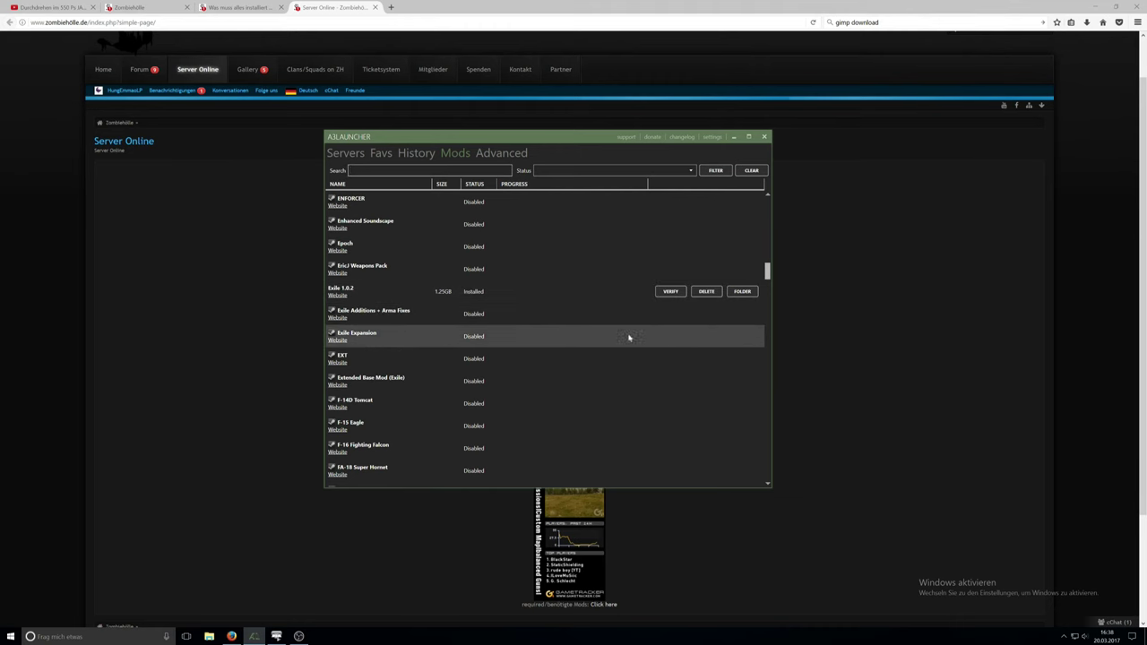
scroll(522, 400, "down", 3)
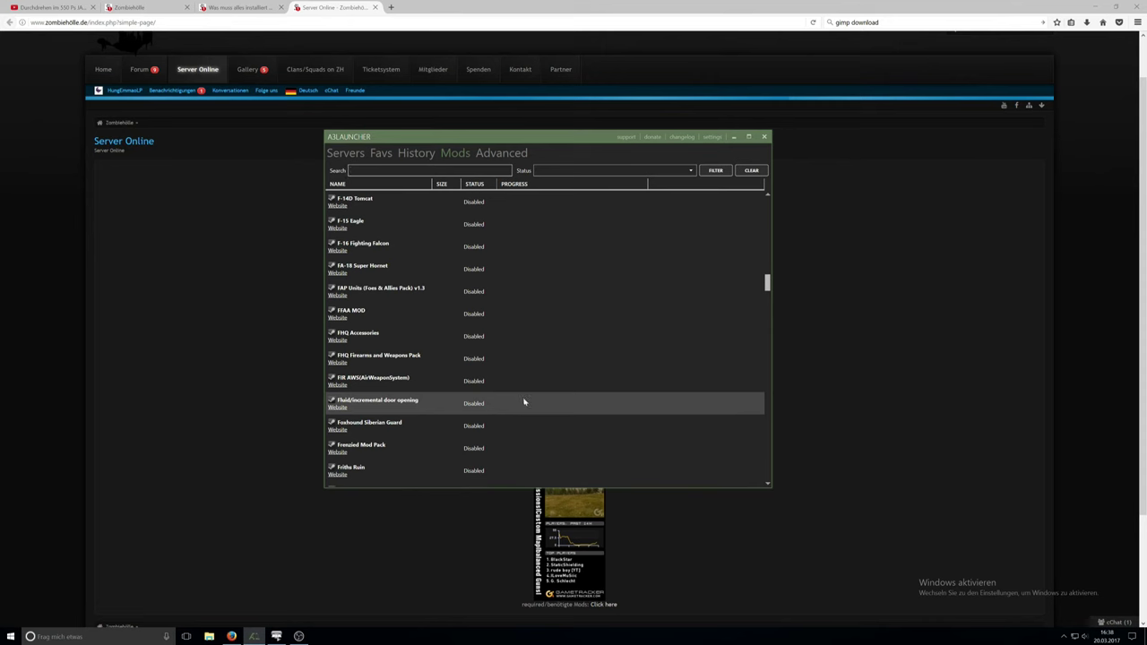
scroll(529, 399, "up", 15)
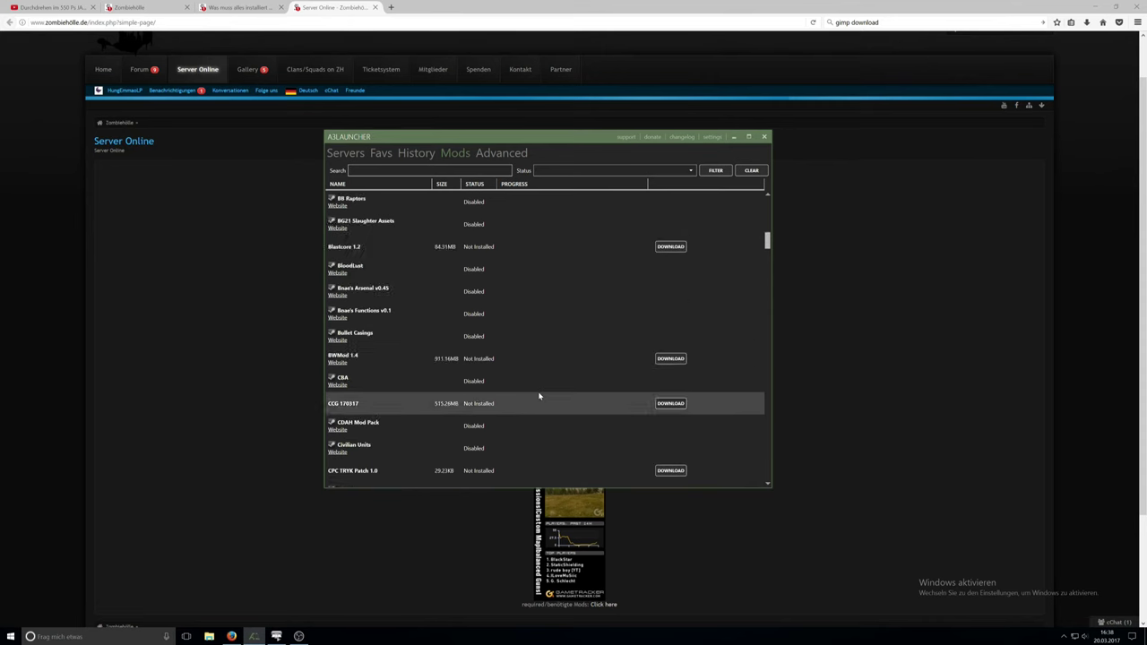
scroll(533, 391, "up", 10)
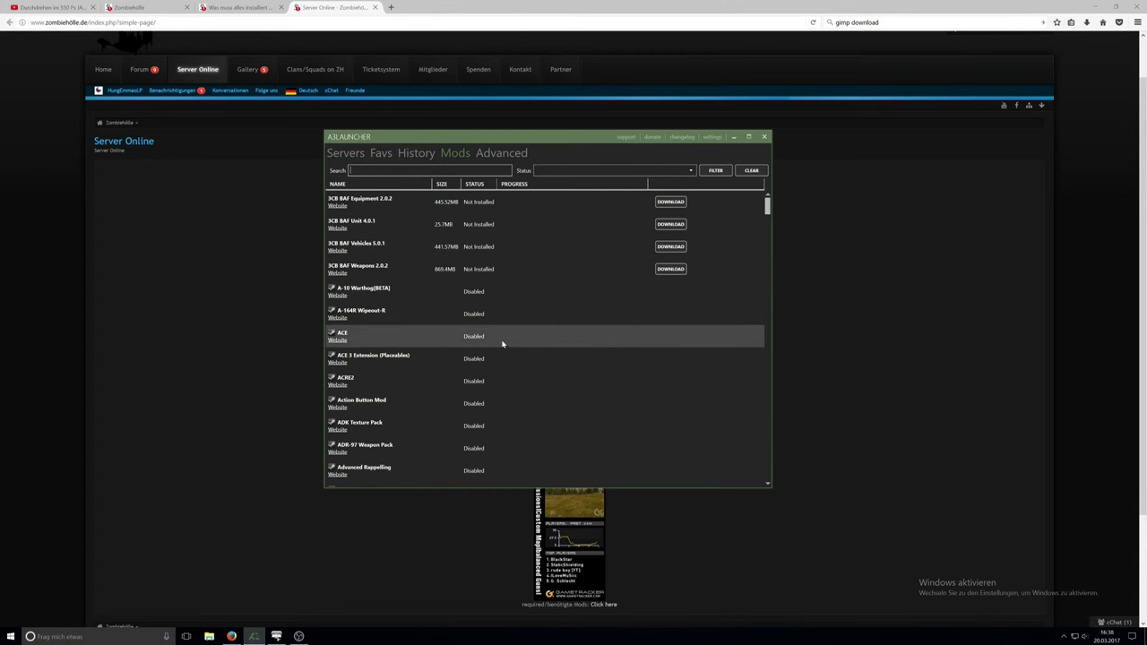
Step: Review the mod download path, Arma 3 path and launch options in the A3Launcher settings, closing them without changes
left_click(712, 137)
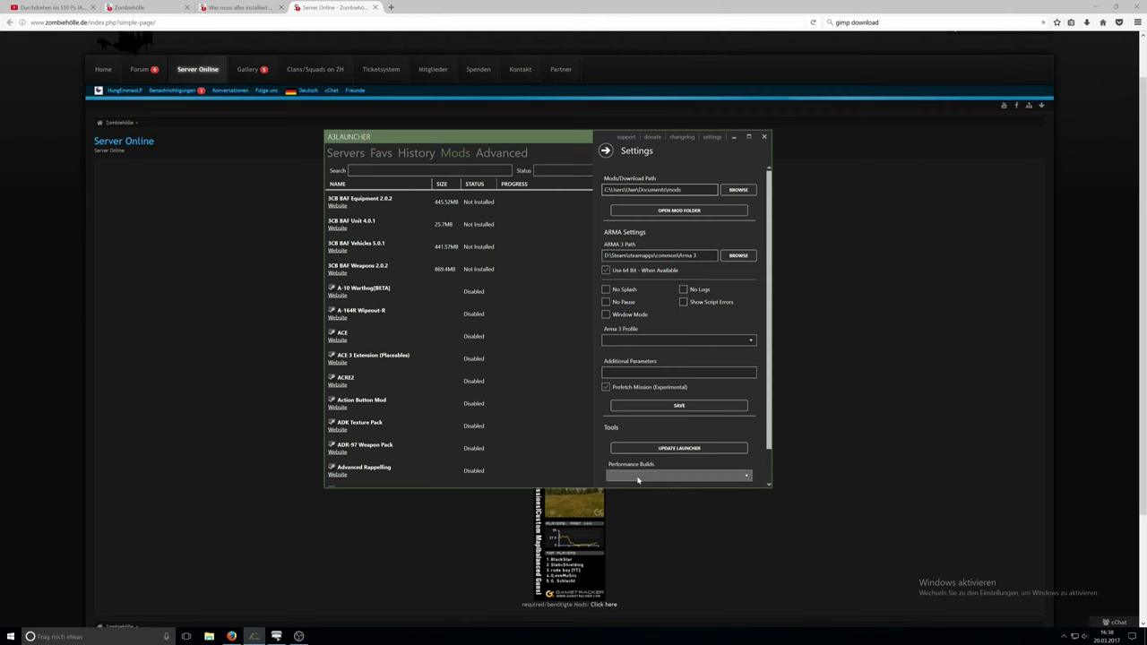
scroll(684, 412, "down", 1)
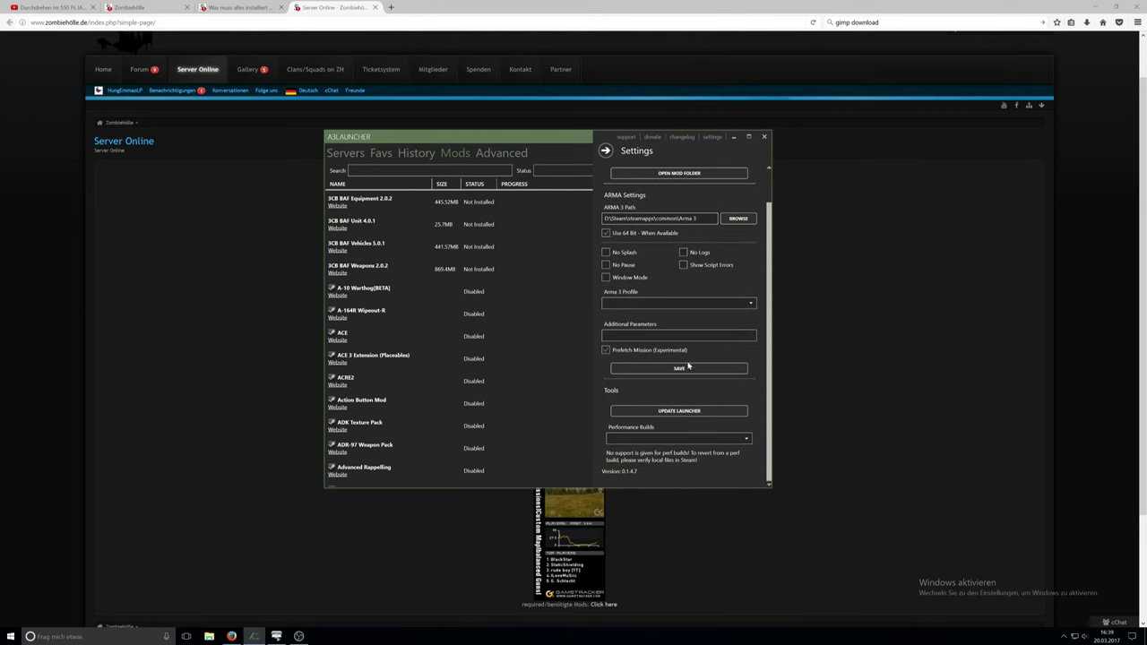
scroll(686, 368, "up", 1)
scroll(695, 420, "down", 1)
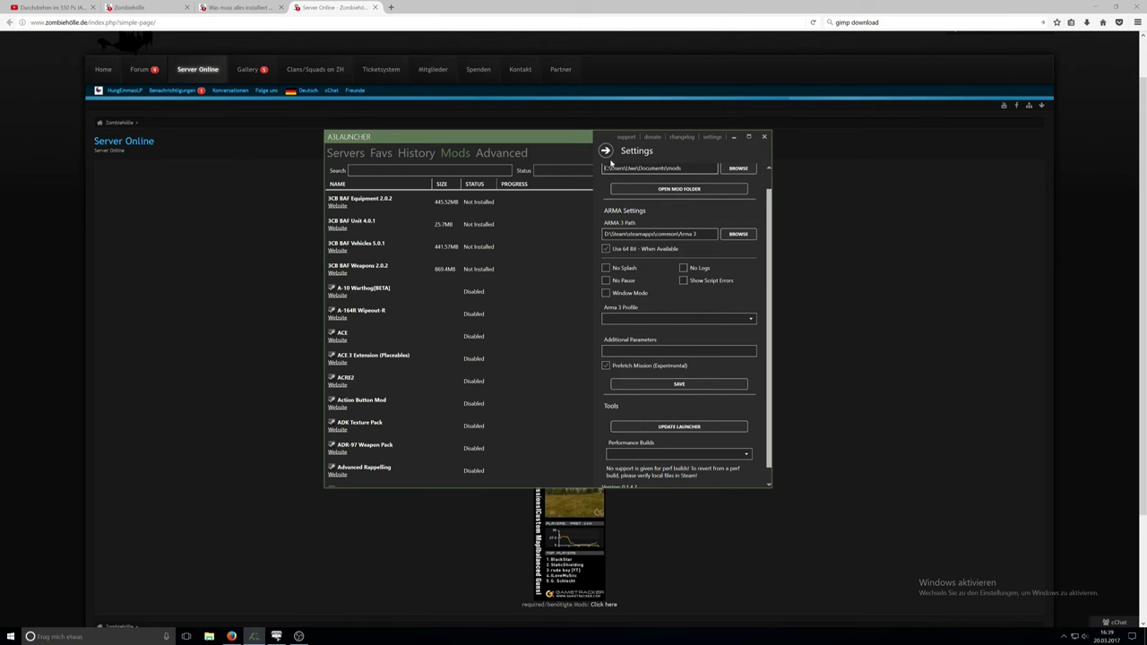
left_click(606, 150)
Step: Return to the A3Launcher server list and bring the Server Online page back into full view
left_click(345, 154)
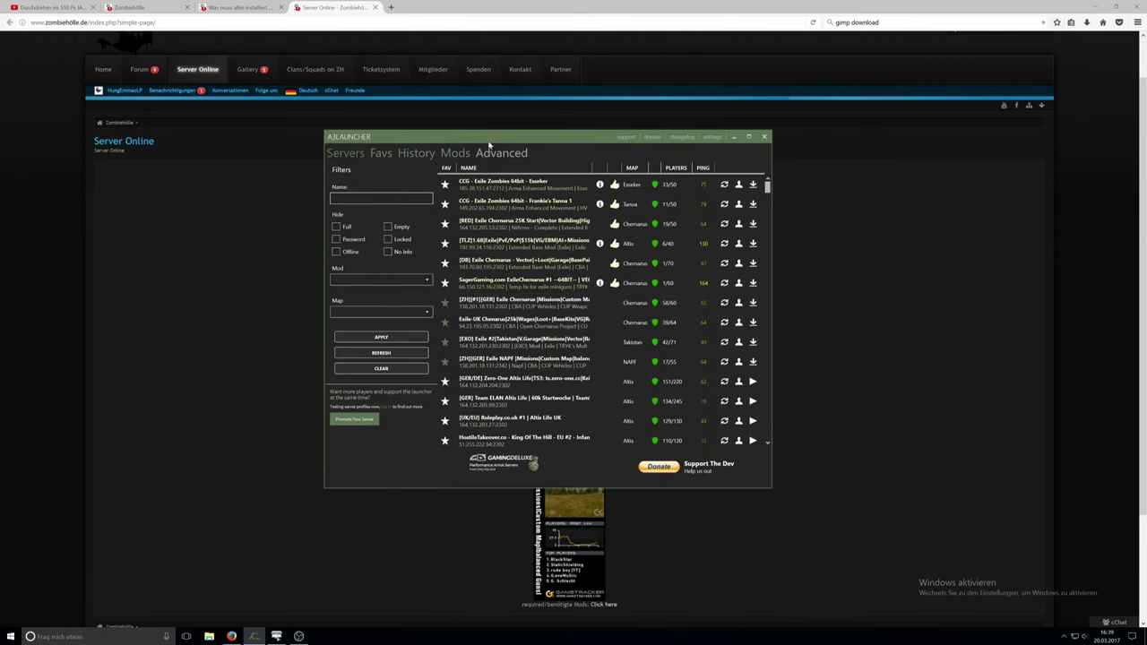
left_click_drag(474, 143, 660, 286)
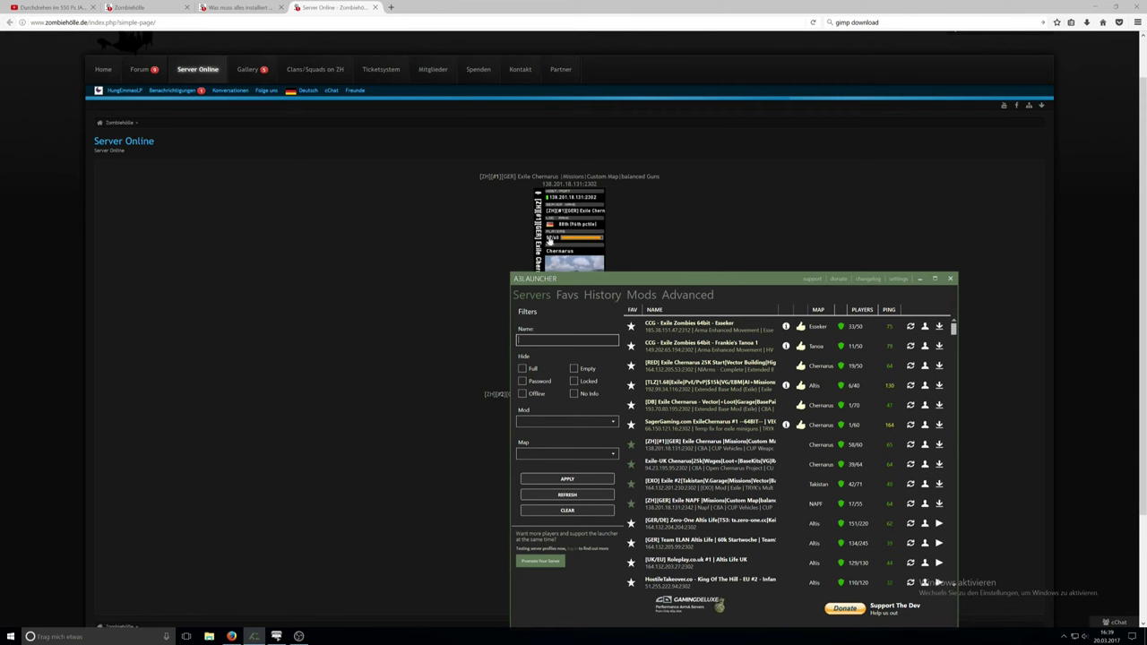
left_click(438, 304)
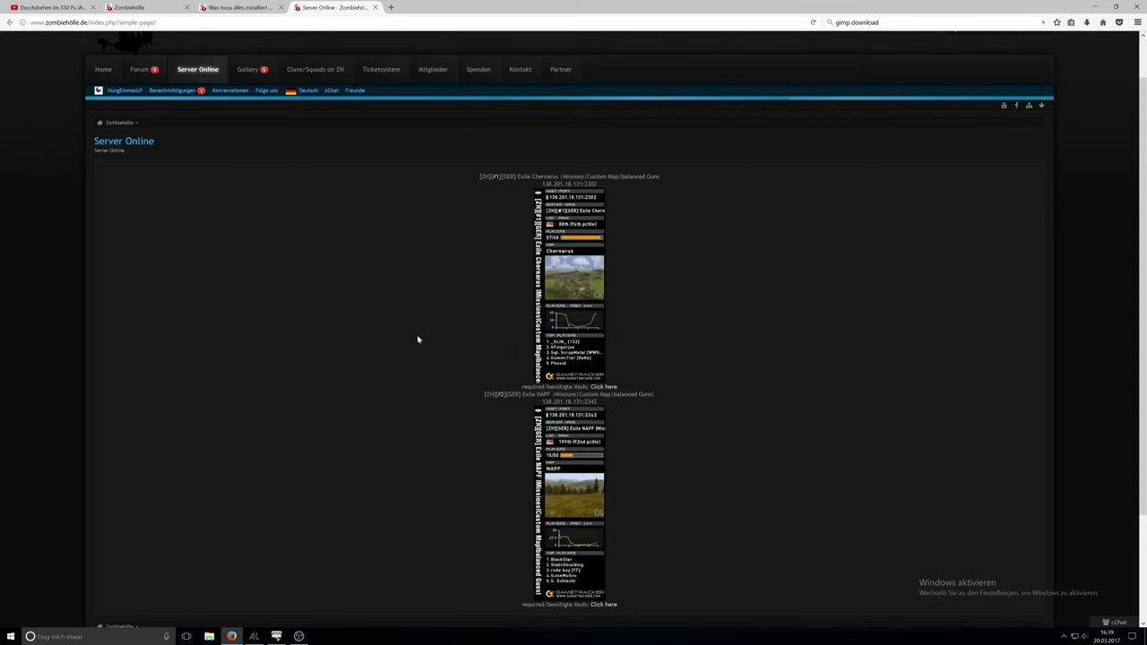
Step: Bring up the Arma 3 Launcher's mods and the A3Launcher server list together, arranging the windows to examine both
left_click(276, 636)
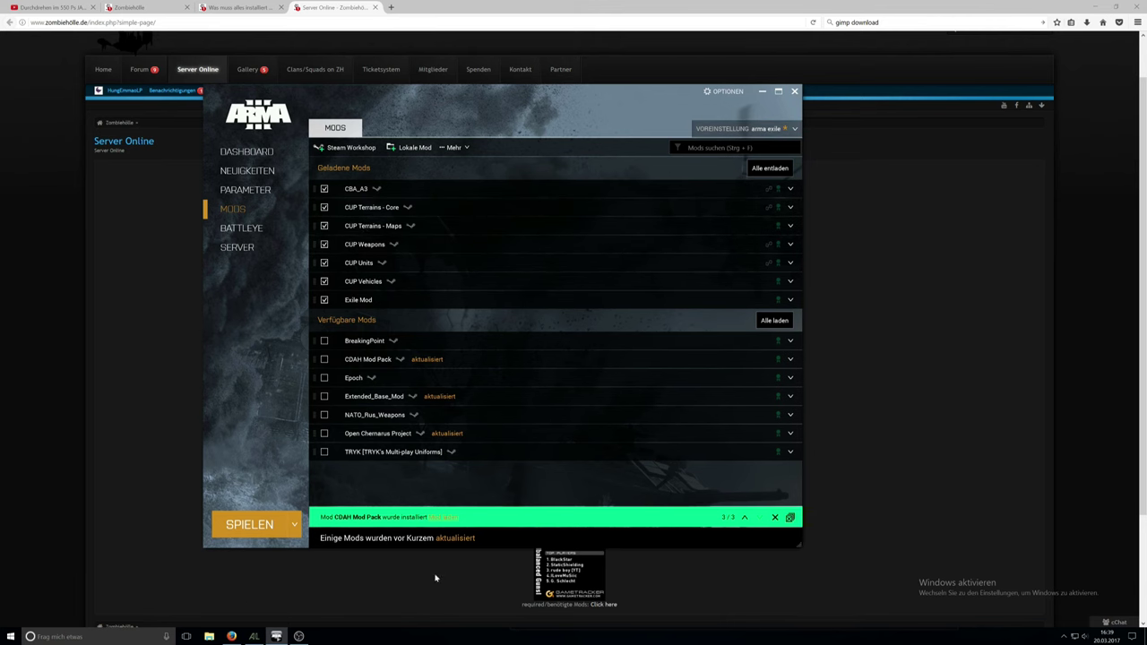
left_click(253, 636)
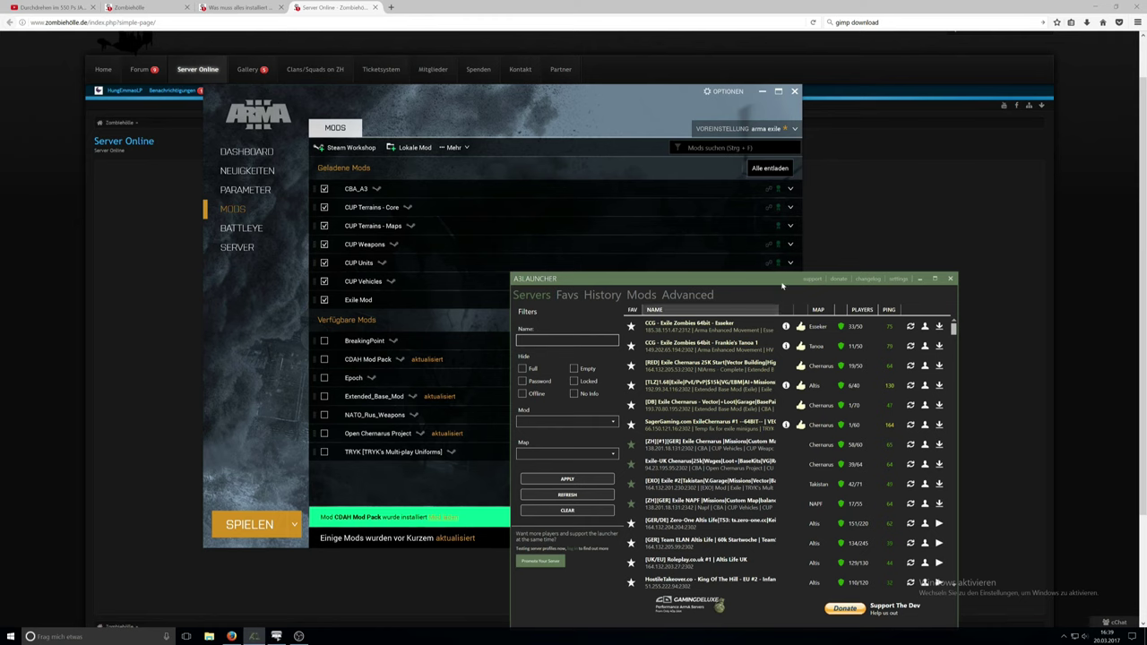
left_click_drag(781, 283, 586, 145)
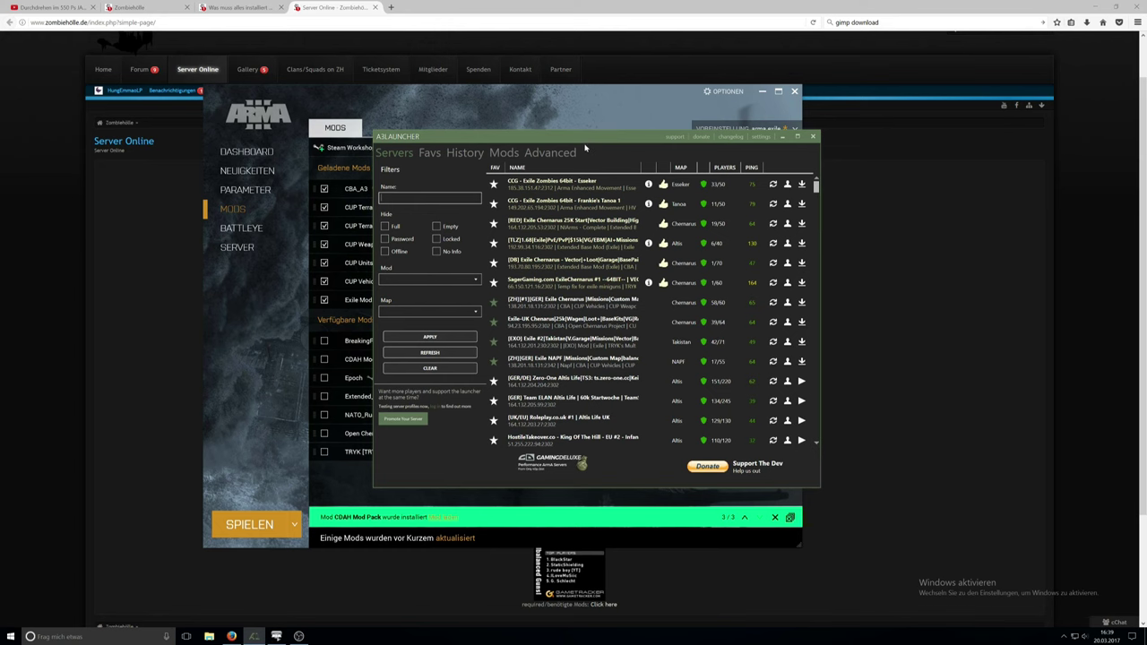
left_click_drag(601, 141, 716, 176)
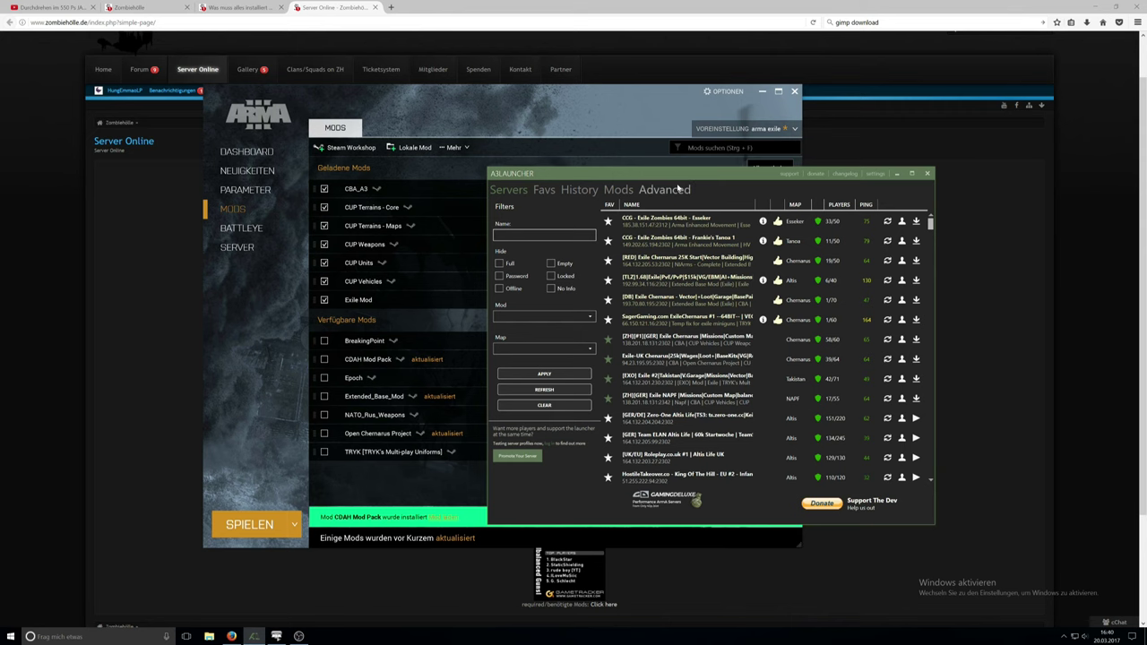
left_click_drag(678, 174, 503, 195)
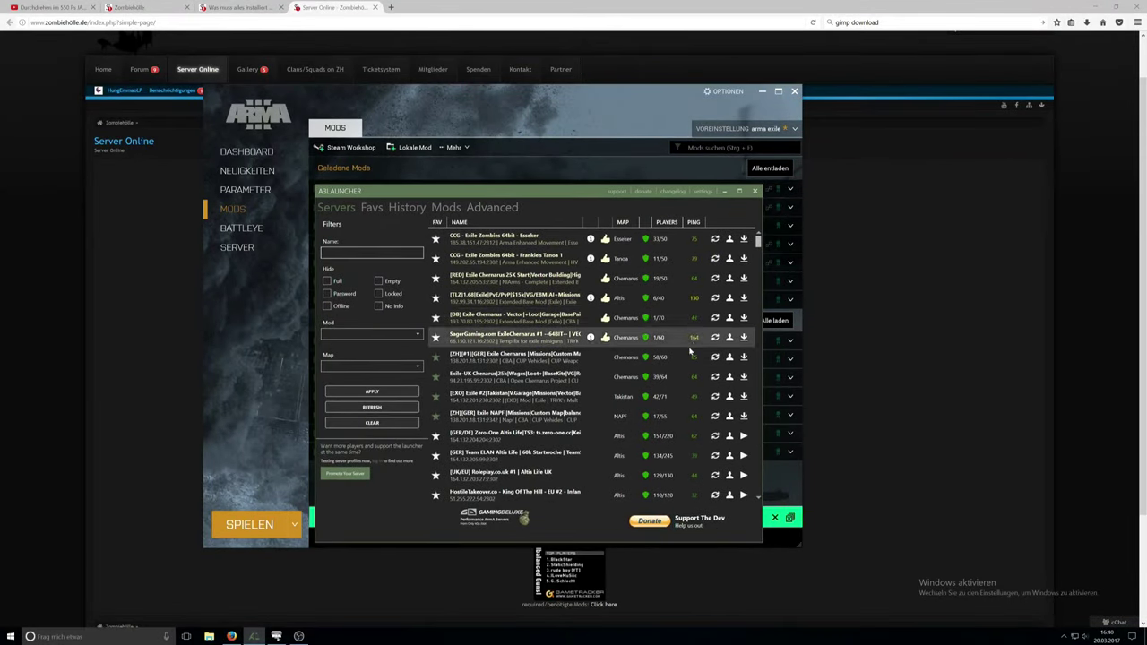
scroll(670, 390, "down", 1)
scroll(670, 389, "up", 1)
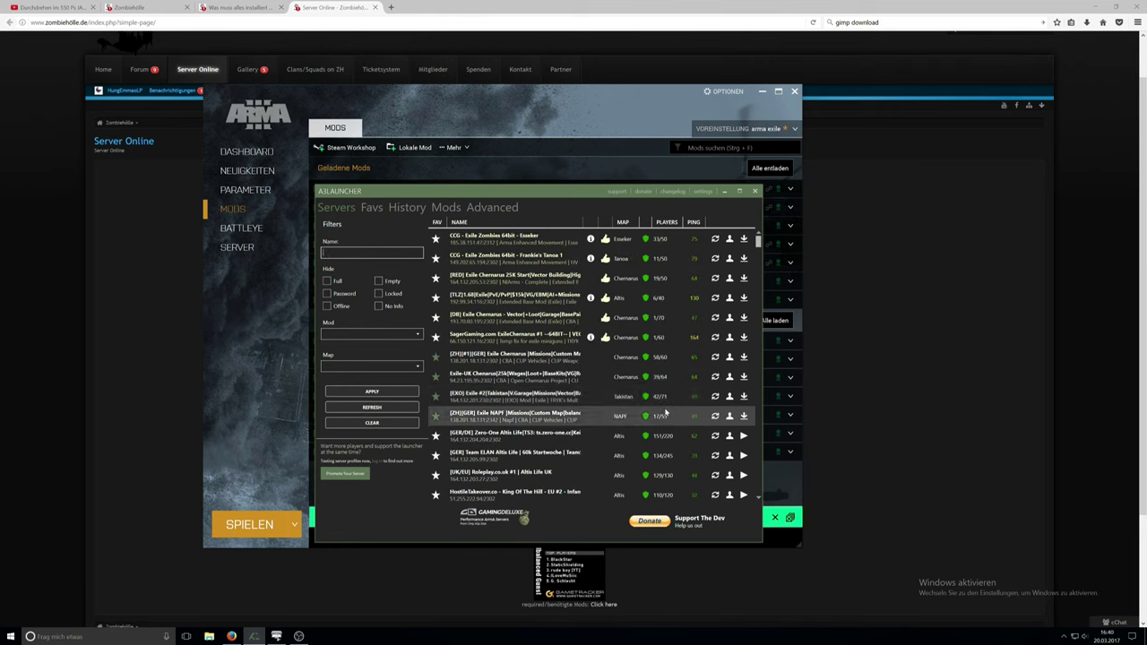
left_click_drag(539, 197, 687, 192)
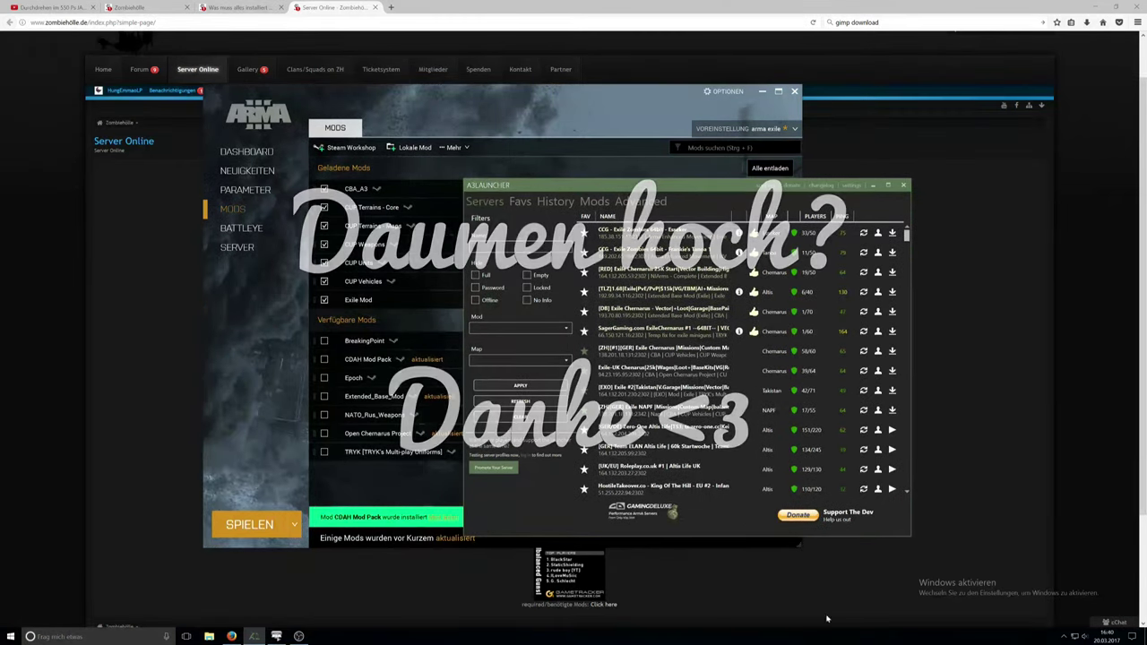